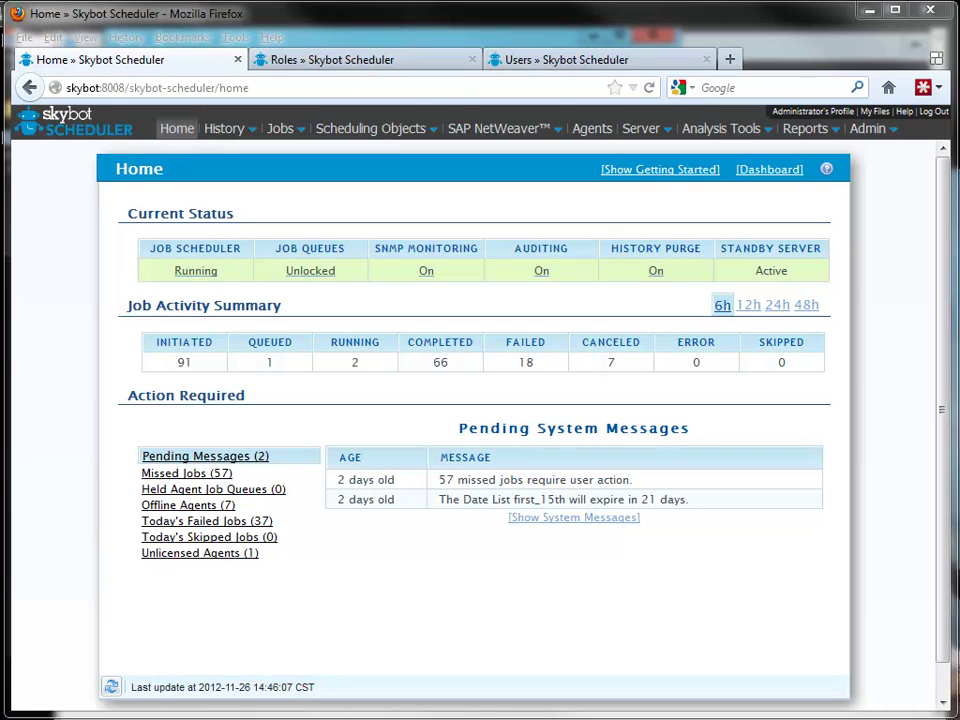
- Open the Authentication Configuration in System Settings for editing and review the available authentication types
{"action": "left_click", "coordinate": [868, 132]}
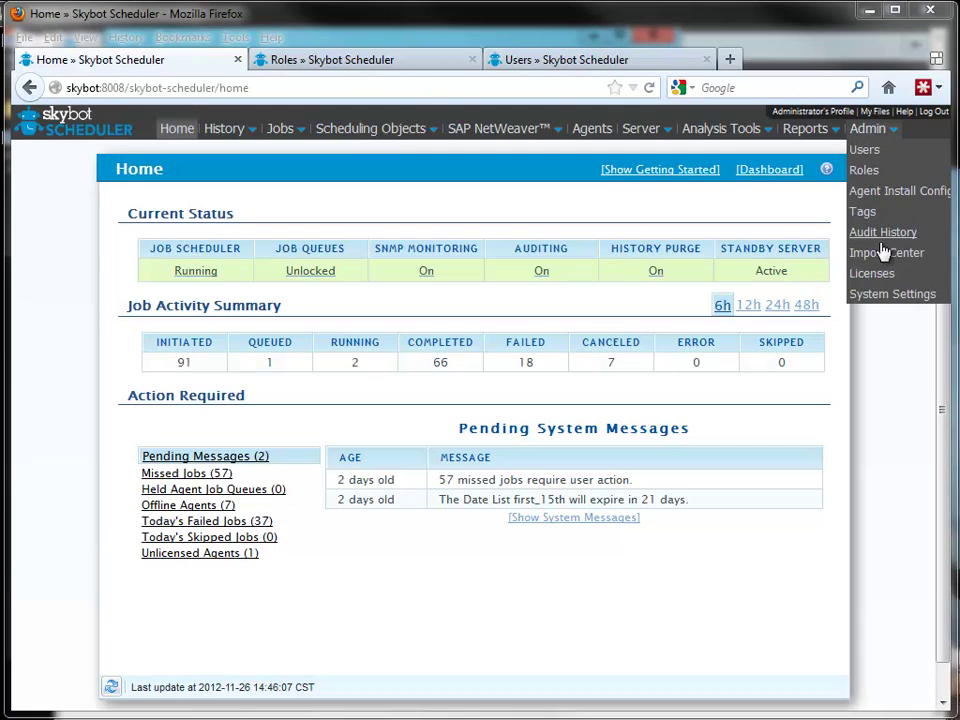
{"action": "left_click", "coordinate": [912, 297]}
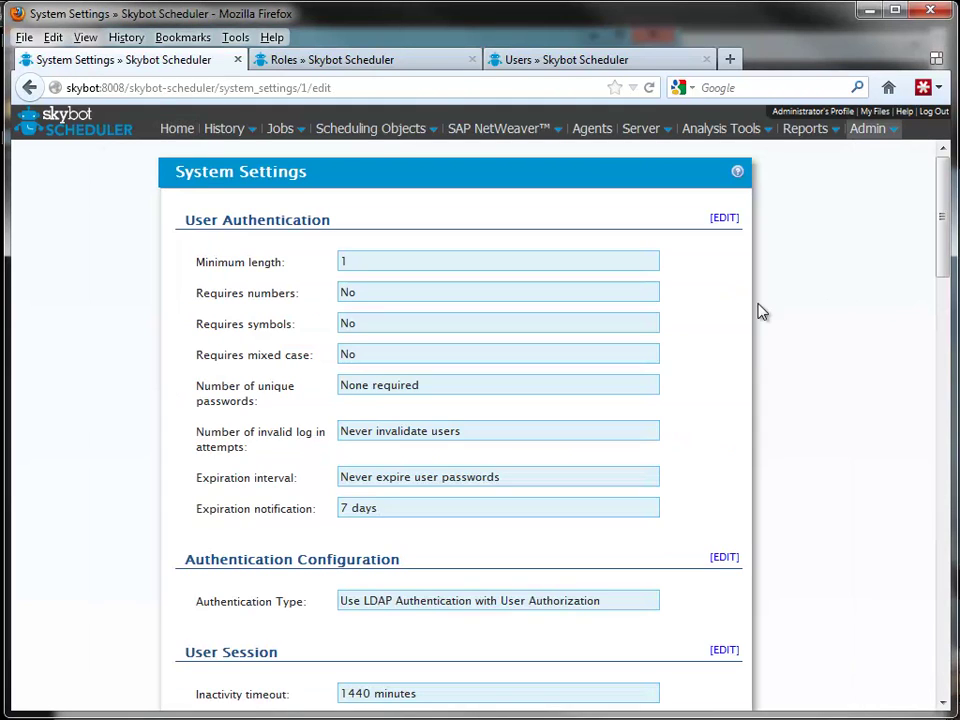
{"action": "scroll", "coordinate": [745, 314], "scroll_direction": "down", "scroll_amount": 5}
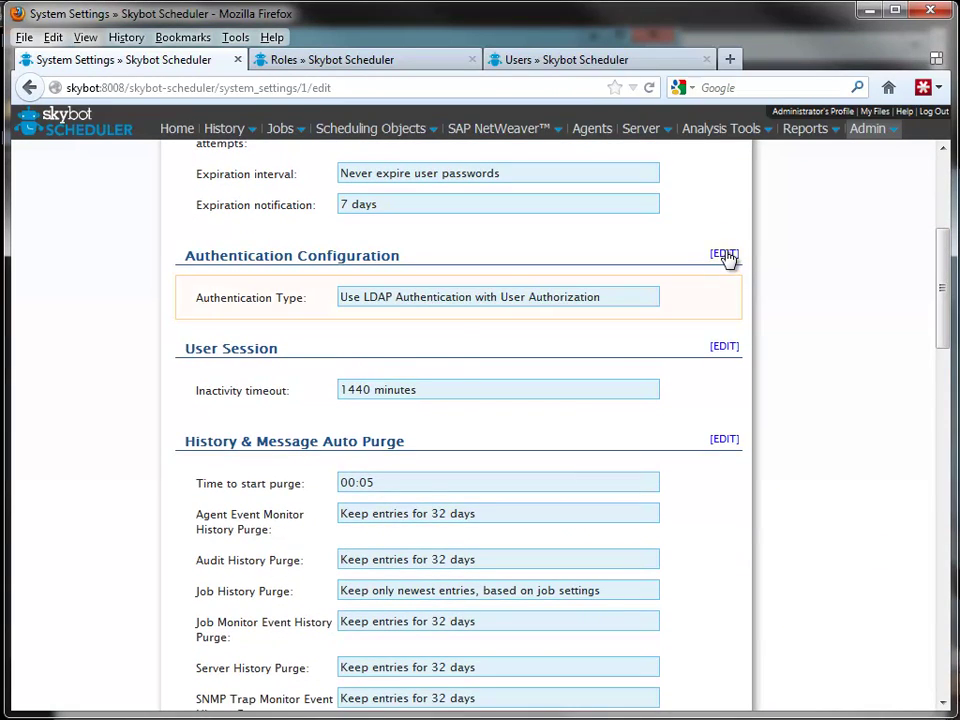
{"action": "left_click", "coordinate": [724, 254]}
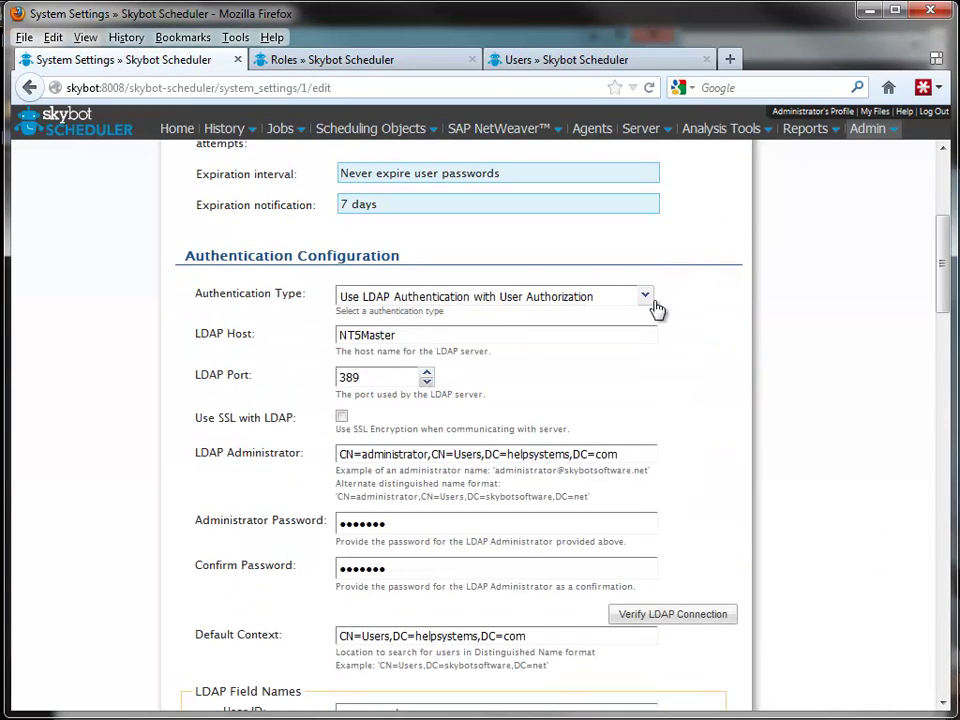
{"action": "left_click", "coordinate": [645, 297]}
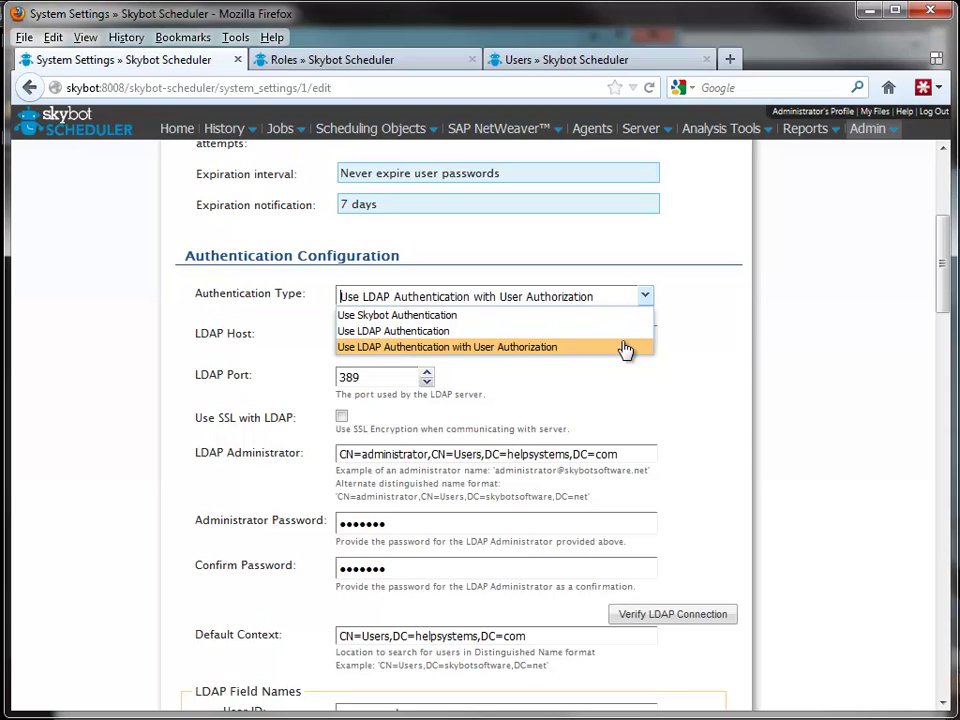
{"action": "left_click", "coordinate": [676, 335]}
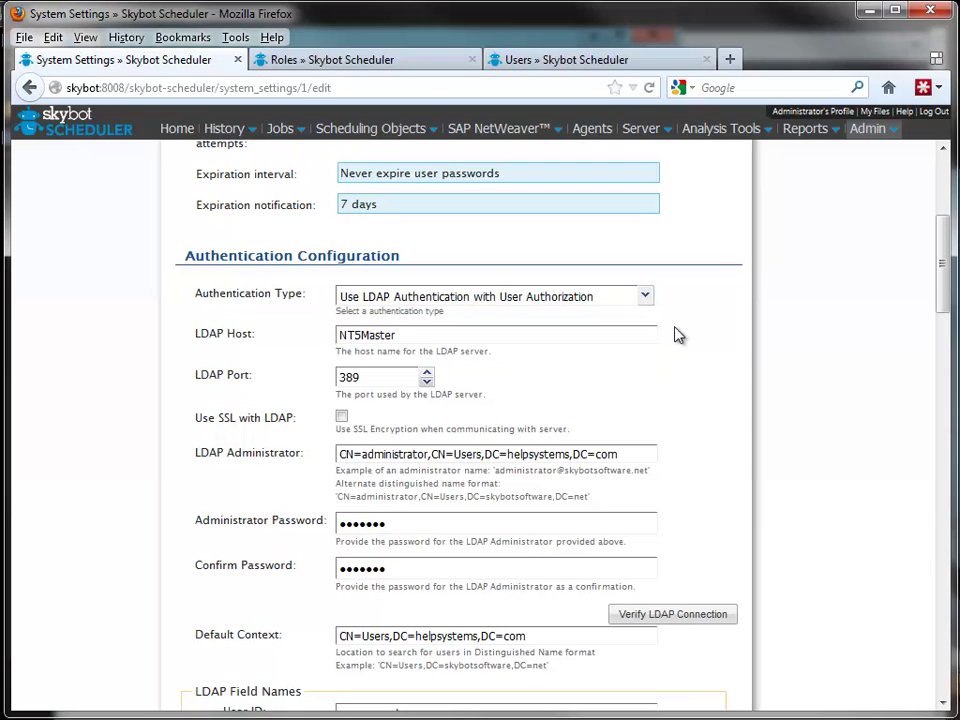
- Review the LDAP connection fields, from the LDAP host and administrator password to the default context
{"action": "left_click", "coordinate": [565, 338]}
{"action": "left_click", "coordinate": [576, 525]}
{"action": "scroll", "coordinate": [575, 526], "scroll_direction": "down", "scroll_amount": 2}
{"action": "left_click", "coordinate": [530, 470]}
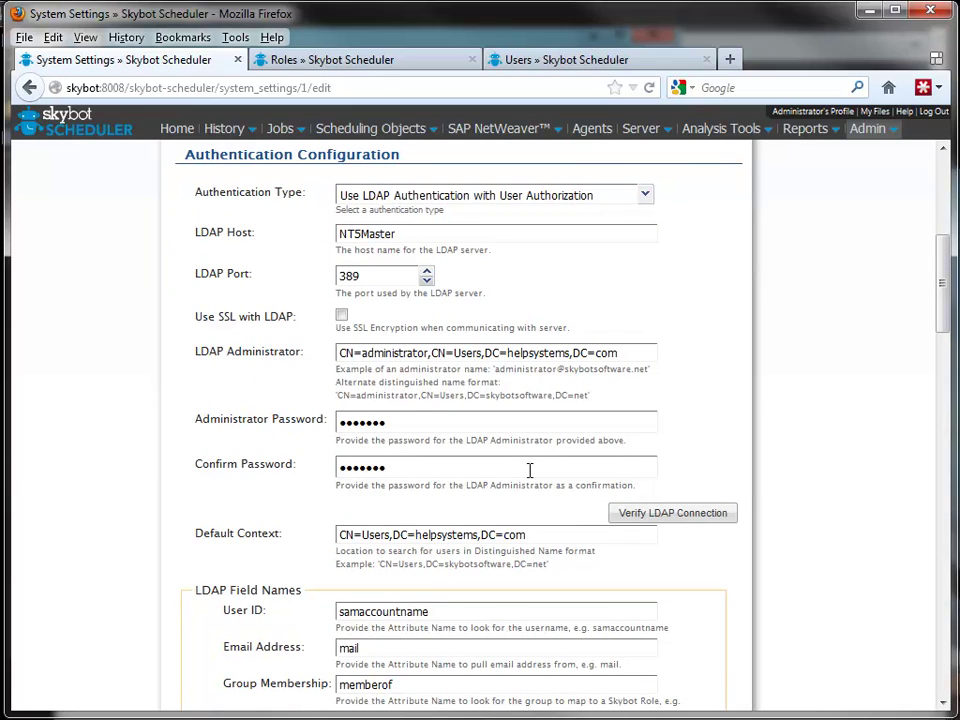
{"action": "left_click", "coordinate": [550, 538]}
- Review the LDAP field names for user ID, email address and group membership
{"action": "left_click", "coordinate": [541, 612]}
{"action": "scroll", "coordinate": [541, 613], "scroll_direction": "down", "scroll_amount": 3}
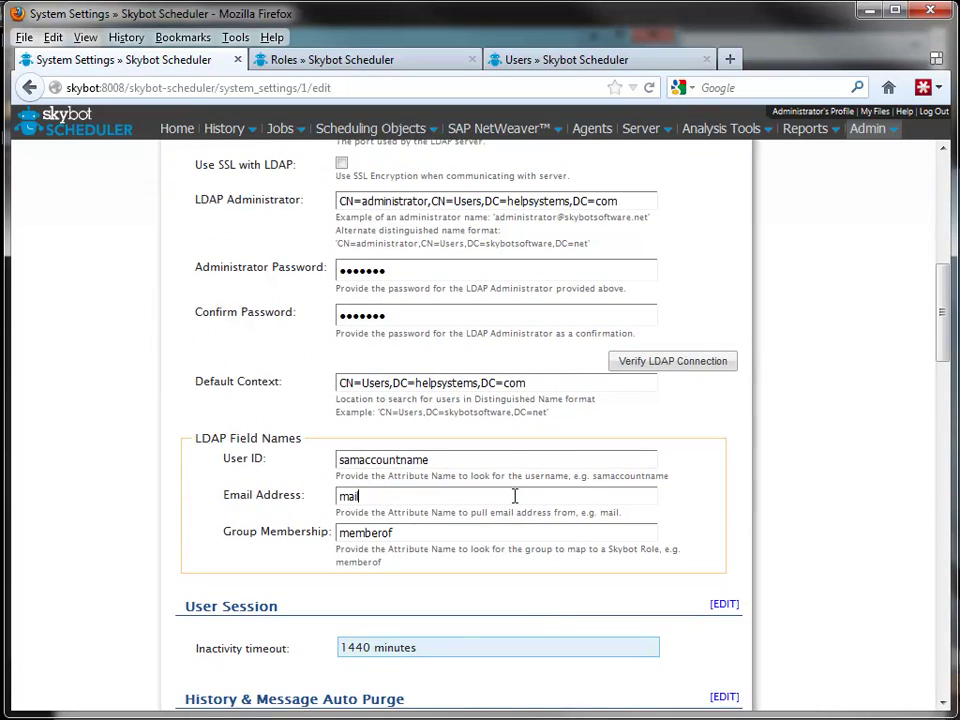
{"action": "left_click", "coordinate": [515, 495]}
{"action": "left_click", "coordinate": [504, 535]}
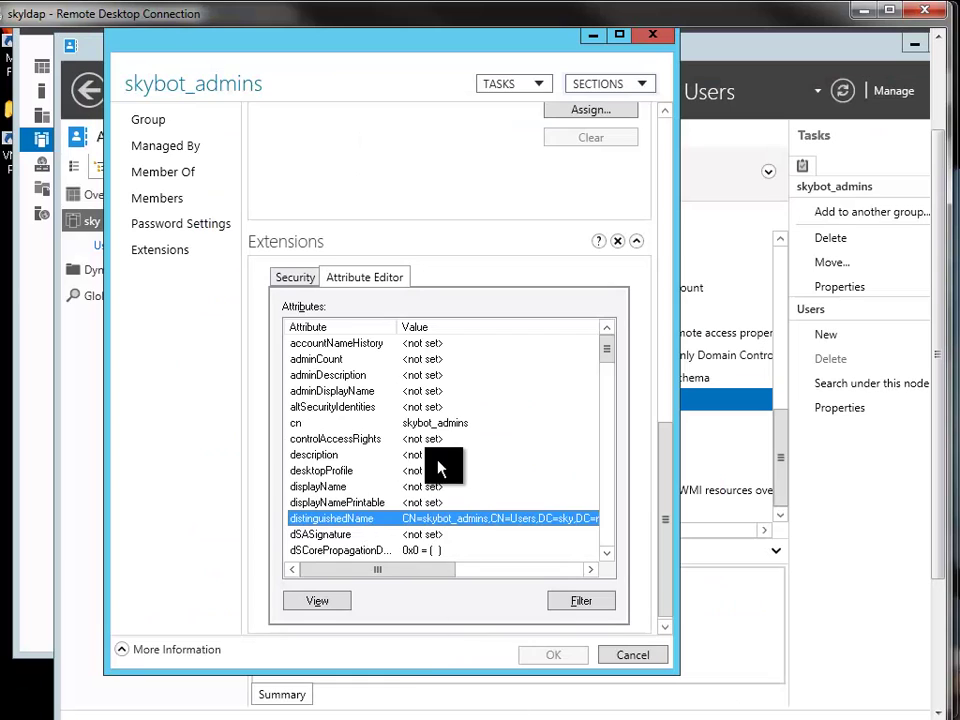
- In Active Directory Administrative Center, close the skybot_admins properties and look over the skybot_ops and skybot_users groups
{"action": "left_click", "coordinate": [651, 37]}
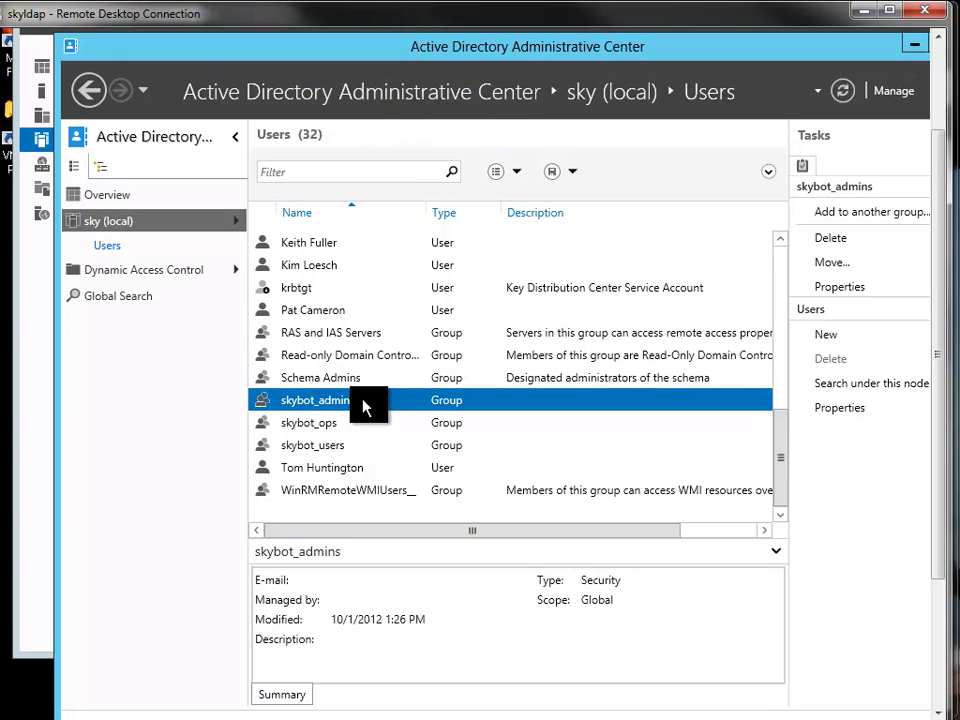
{"action": "left_click", "coordinate": [332, 424]}
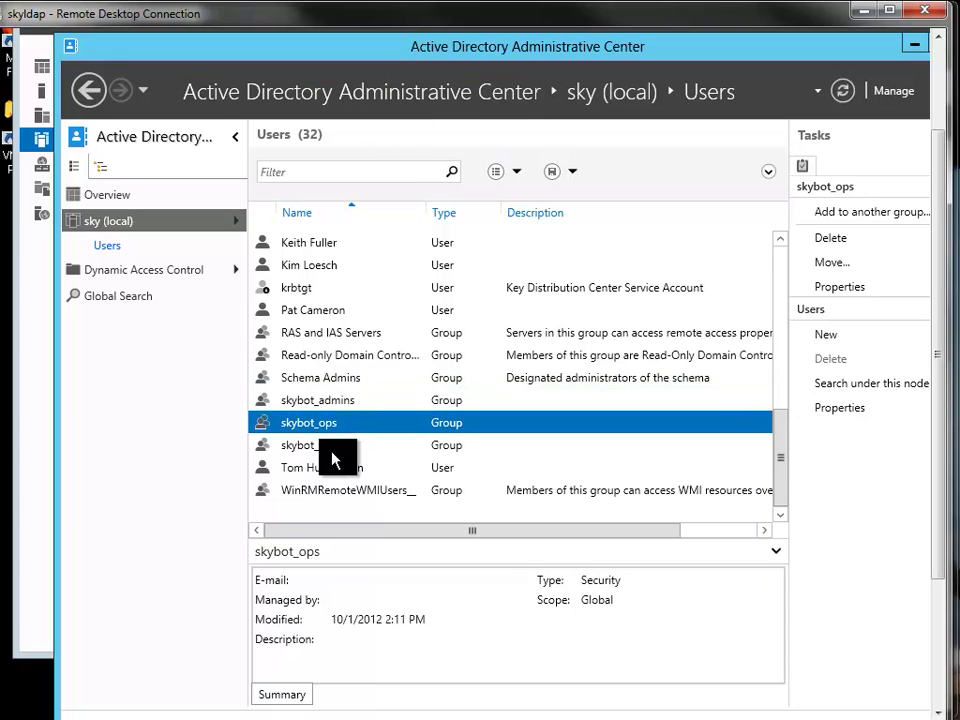
{"action": "left_click", "coordinate": [335, 450]}
- Open the properties of the skybot_admins group and look through its list of members
{"action": "left_click", "coordinate": [338, 408]}
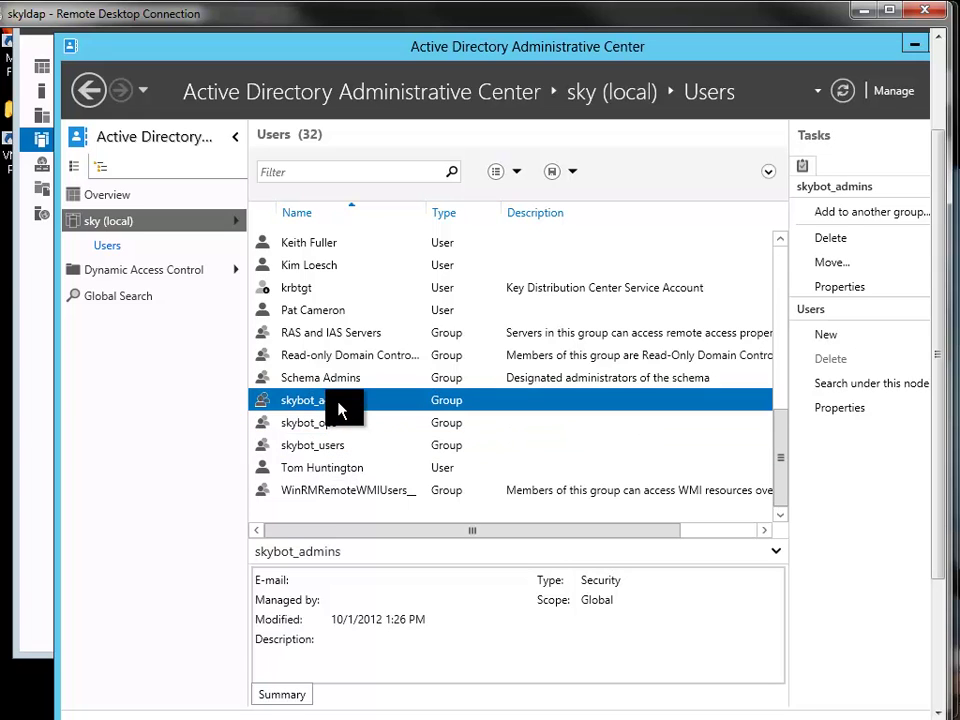
{"action": "right_click", "coordinate": [336, 404]}
{"action": "left_click", "coordinate": [395, 484]}
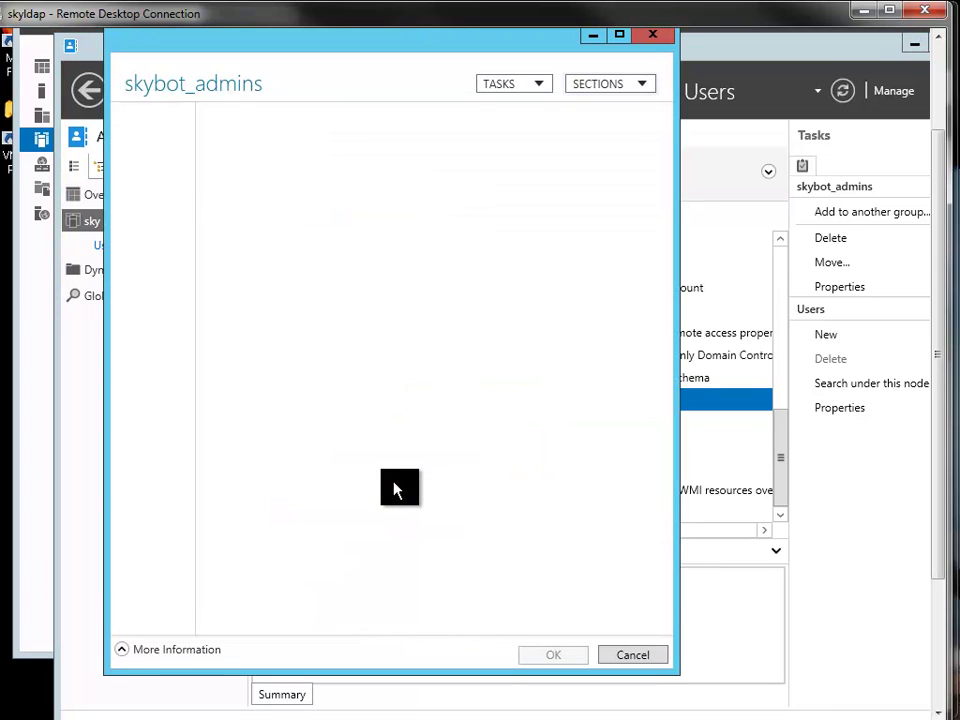
{"action": "left_click", "coordinate": [173, 199]}
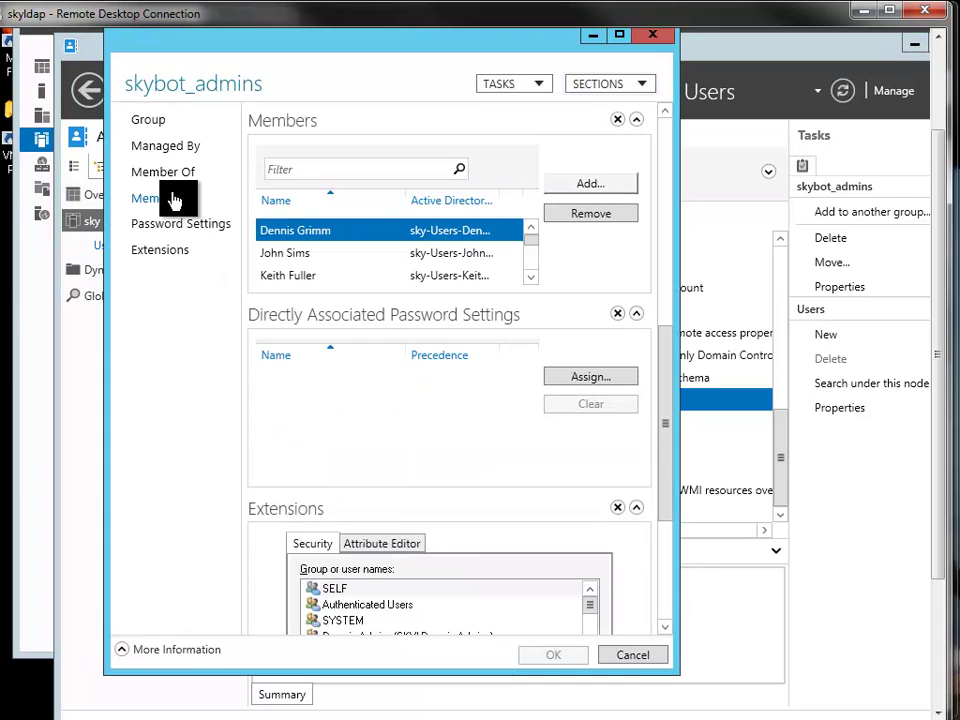
{"action": "left_click", "coordinate": [530, 278]}
{"action": "left_click", "coordinate": [530, 279]}
{"action": "left_click", "coordinate": [531, 281]}
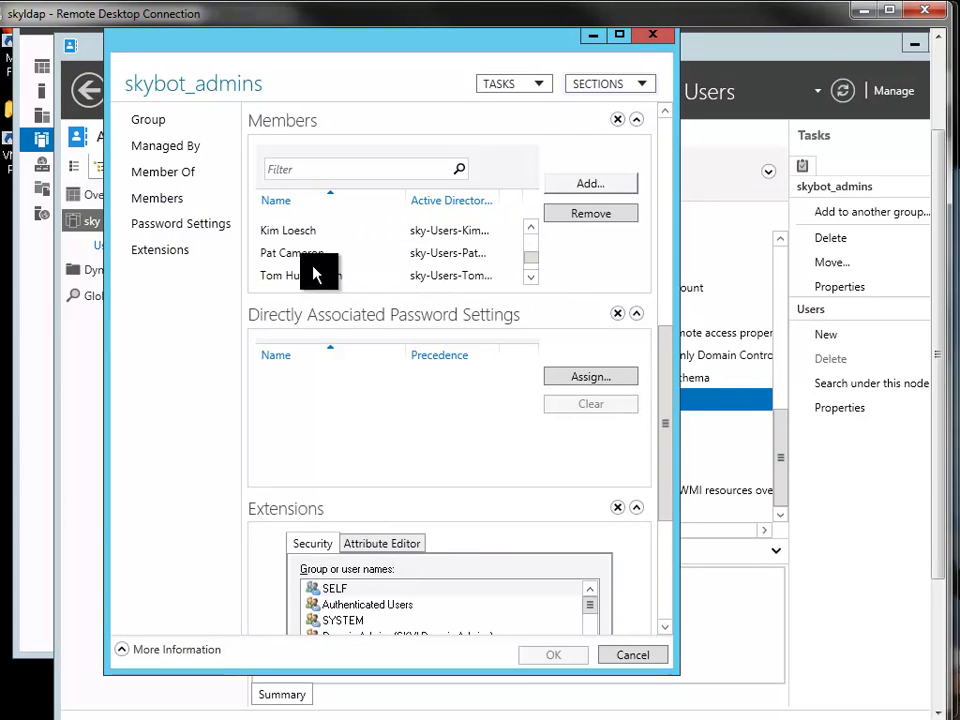
- Find the distinguishedName attribute of the skybot_admins group in its extension attributes
{"action": "left_click", "coordinate": [157, 252]}
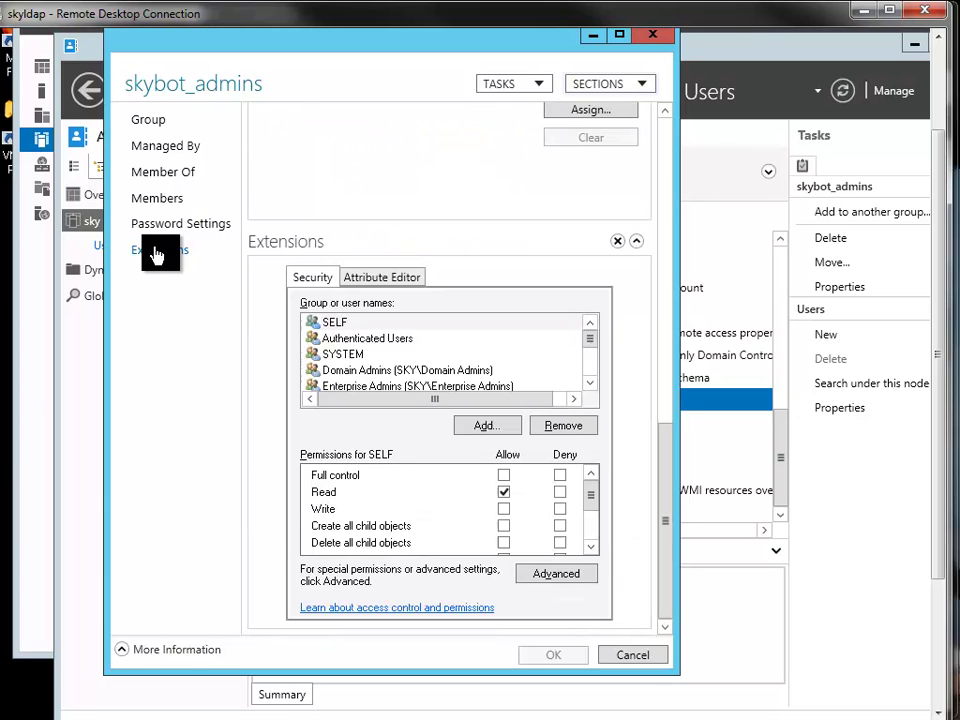
{"action": "left_click", "coordinate": [384, 283]}
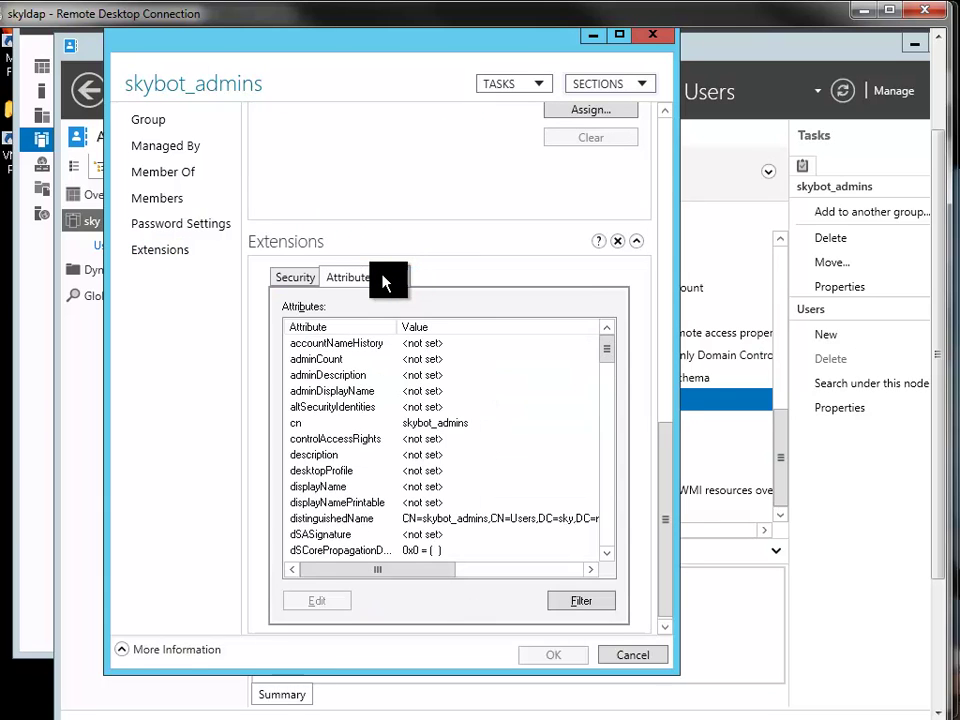
{"action": "left_click", "coordinate": [449, 520]}
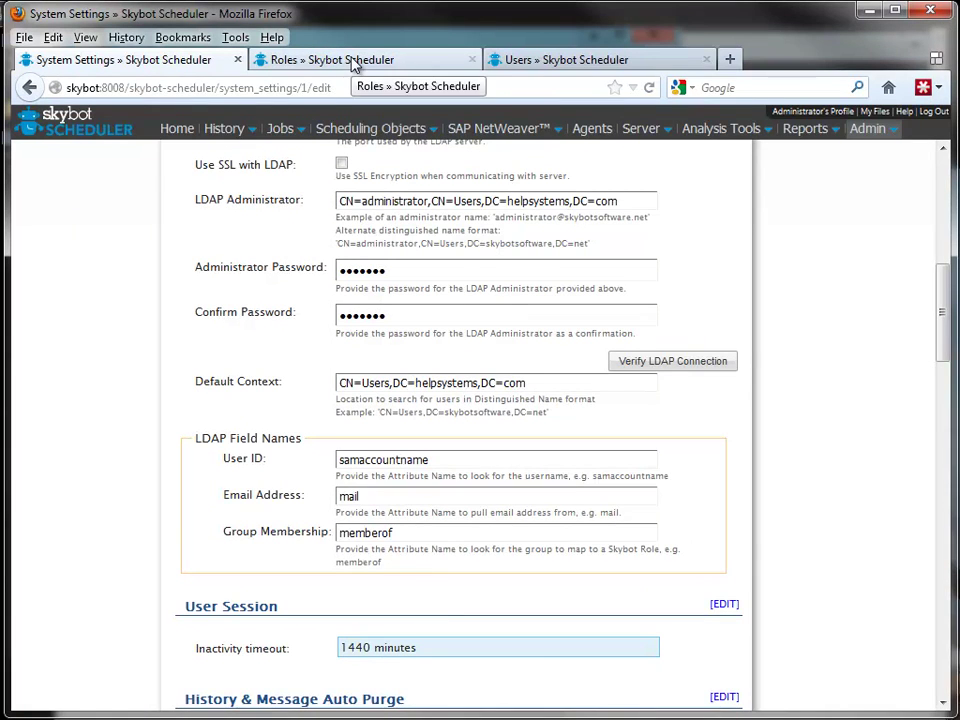
- Switch back to Skybot Scheduler, open the User role from the Roles list and check its LDAP Skybot Group mapping
{"action": "left_click", "coordinate": [352, 60]}
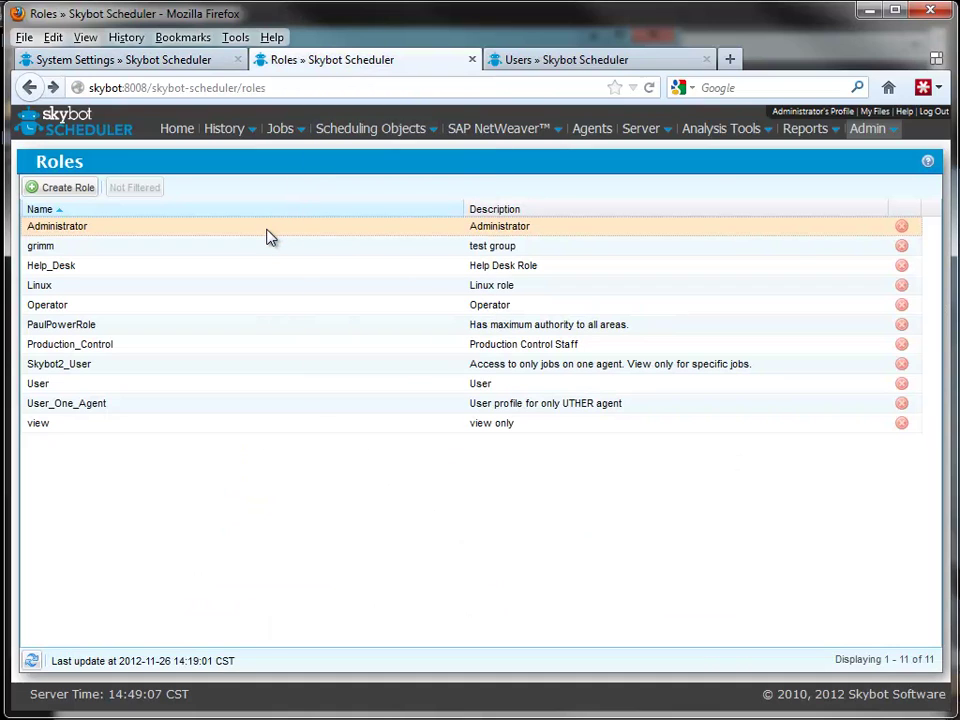
{"action": "left_click", "coordinate": [161, 390]}
{"action": "right_click", "coordinate": [161, 388]}
{"action": "left_click", "coordinate": [210, 398]}
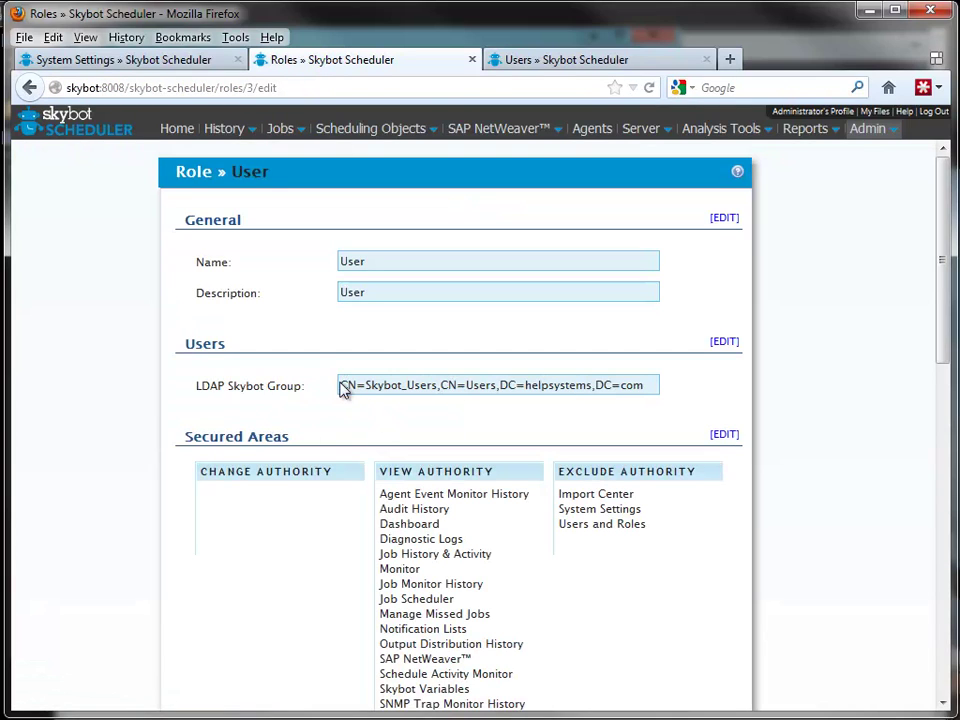
{"action": "left_click_drag", "start_coordinate": [341, 388], "coordinate": [676, 396]}
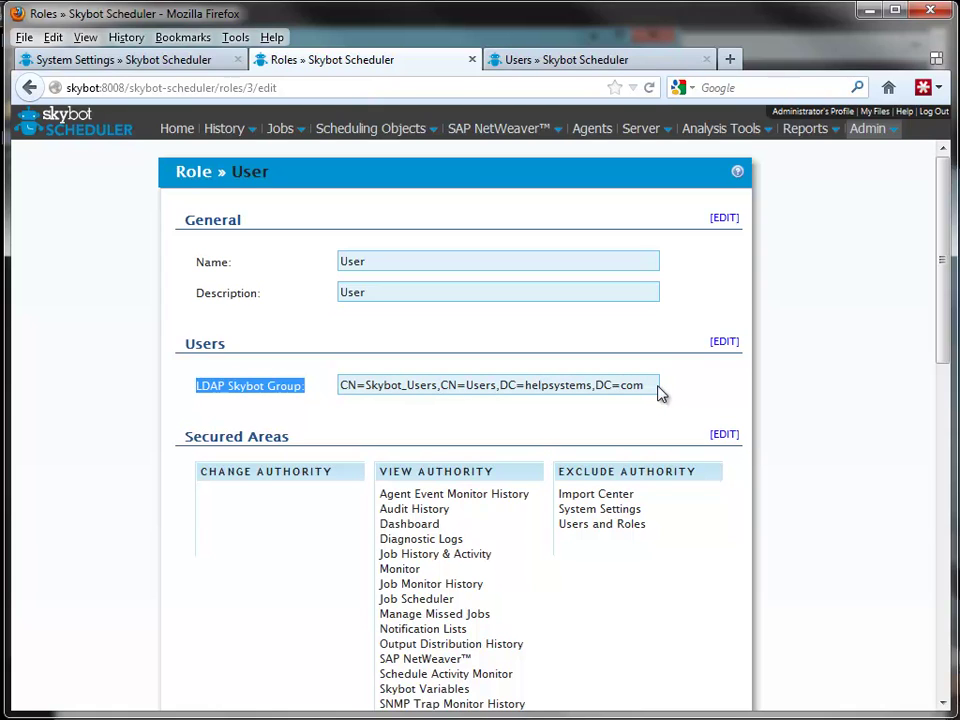
- Open the User role's Secured Areas for editing to examine the change, view and exclude authorities
{"action": "scroll", "coordinate": [480, 439], "scroll_direction": "down", "scroll_amount": 3}
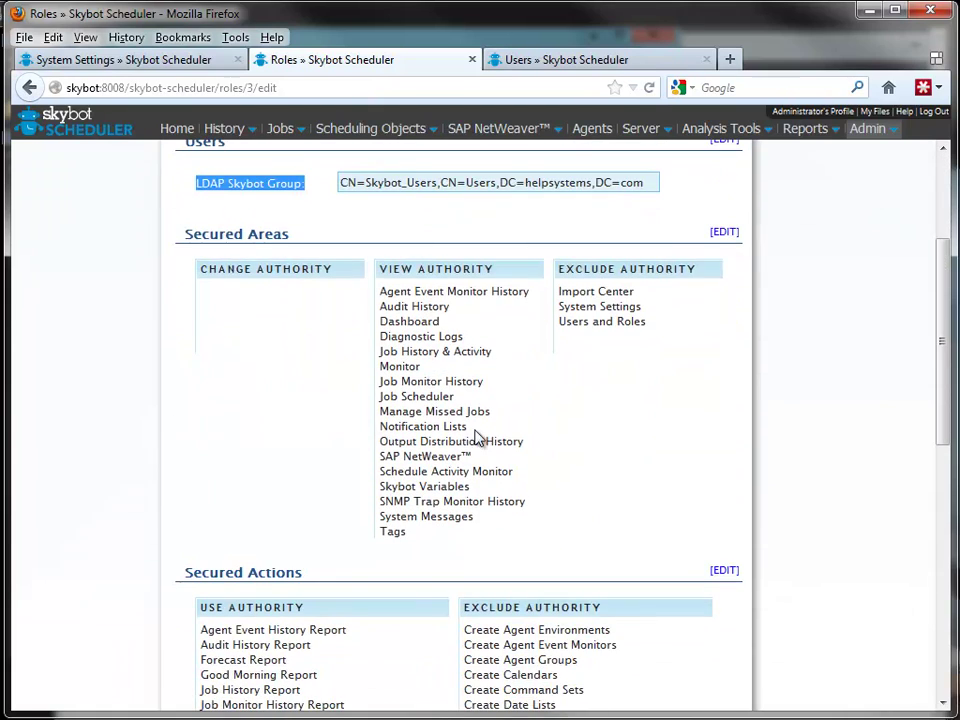
{"action": "left_click", "coordinate": [724, 234]}
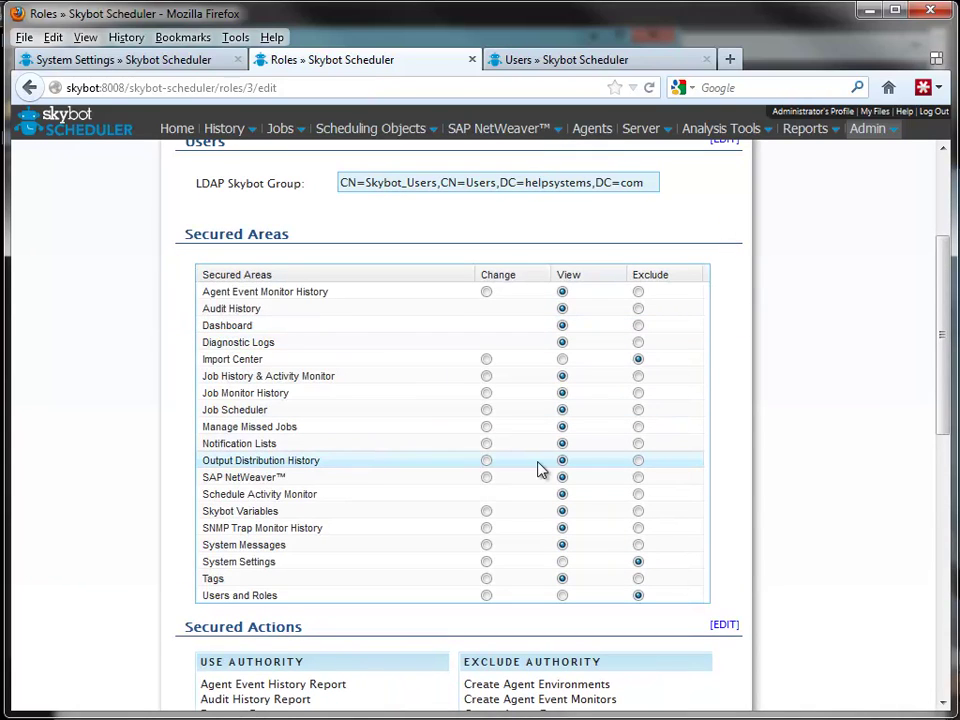
- Show the Users list to review the accounts imported from LDAP and their assigned roles
{"action": "left_click", "coordinate": [596, 62]}
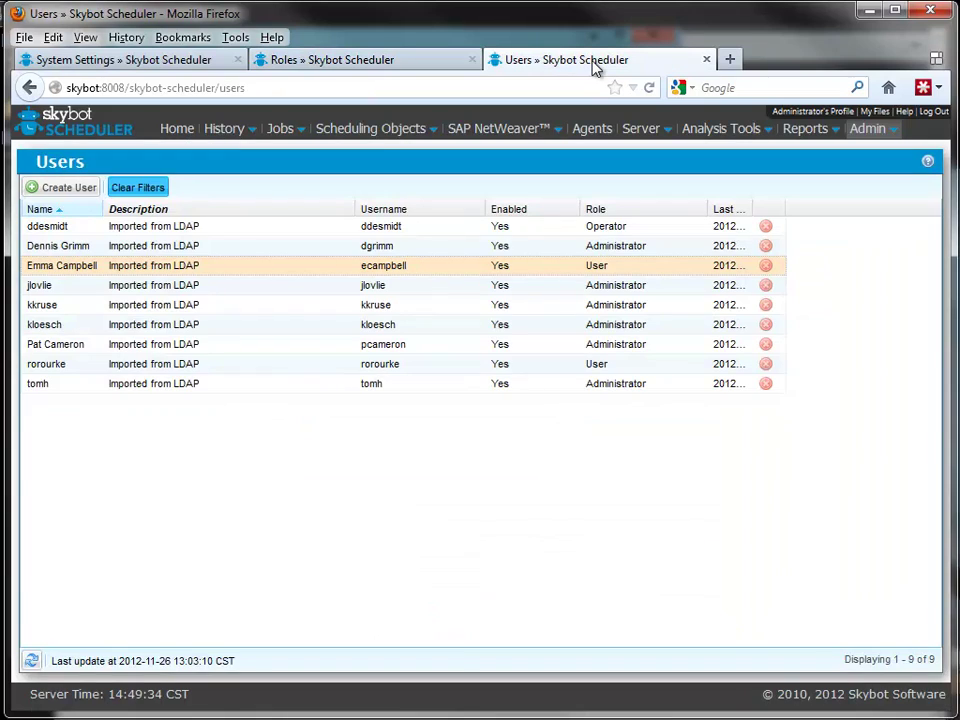